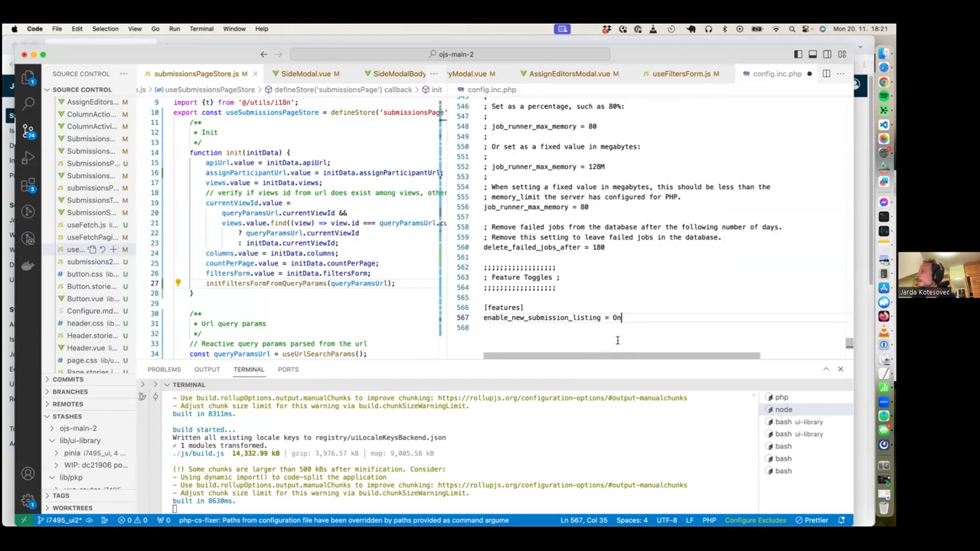
# - Leave config.inc.php with enable_new_submission_listing = On and switch to the OJS browser window
pyautogui.tripleClick(622, 317)
pyautogui.click(642, 317)
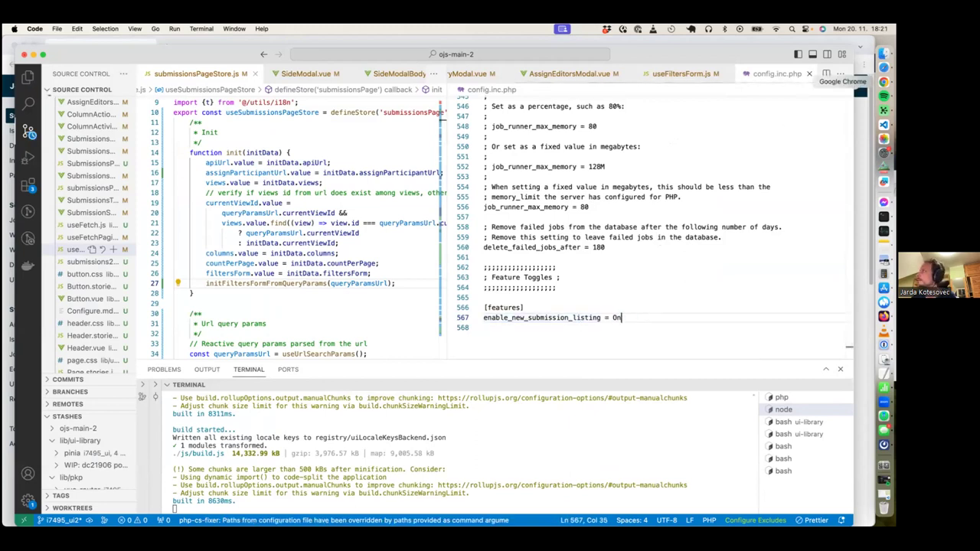
pyautogui.click(883, 82)
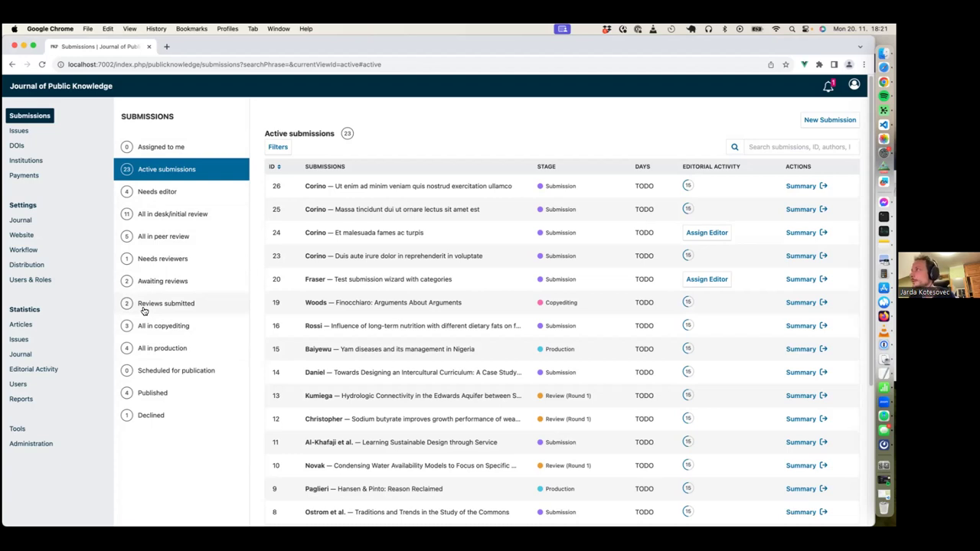
# - View Needs editor and All in desk/initial review, then return to Active submissions (23) and show Filters
pyautogui.click(884, 245)
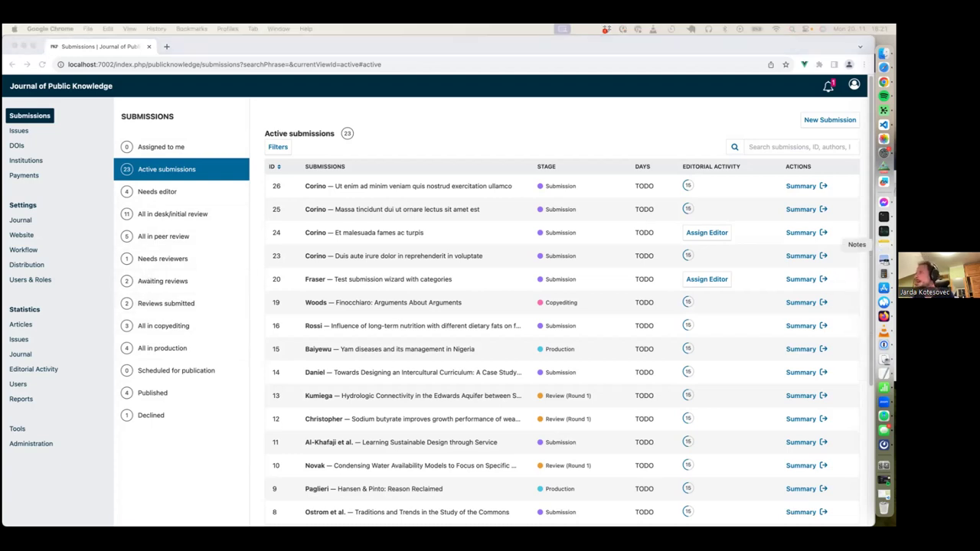
pyautogui.click(454, 146)
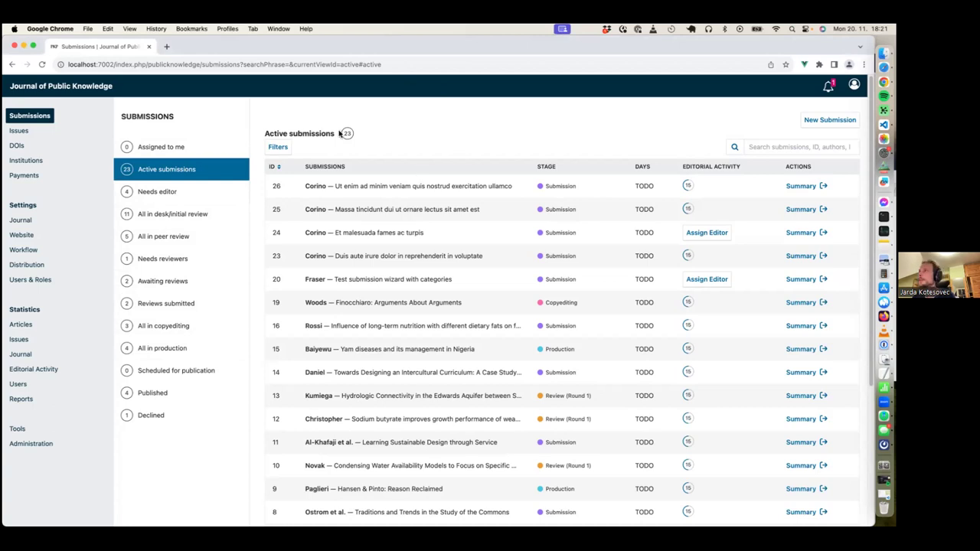
pyautogui.click(170, 192)
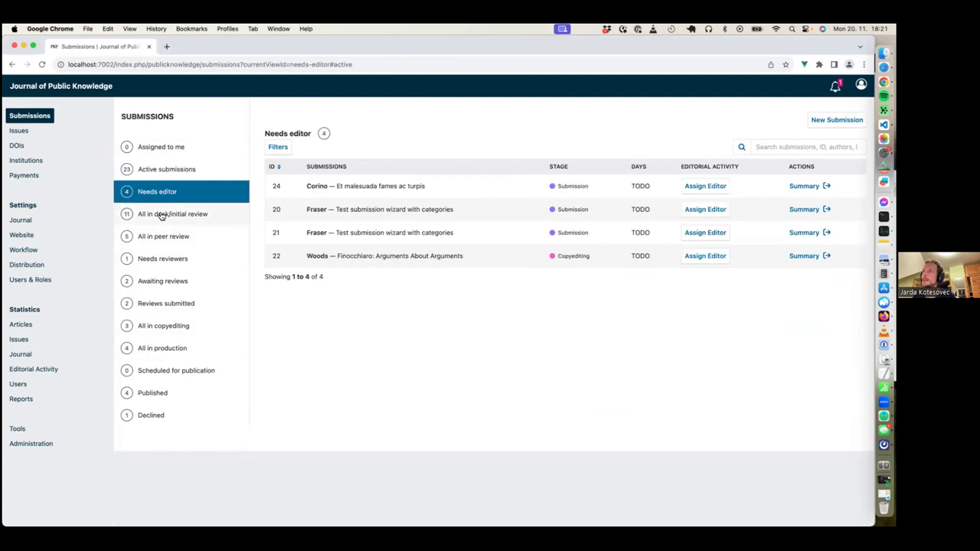
pyautogui.click(162, 215)
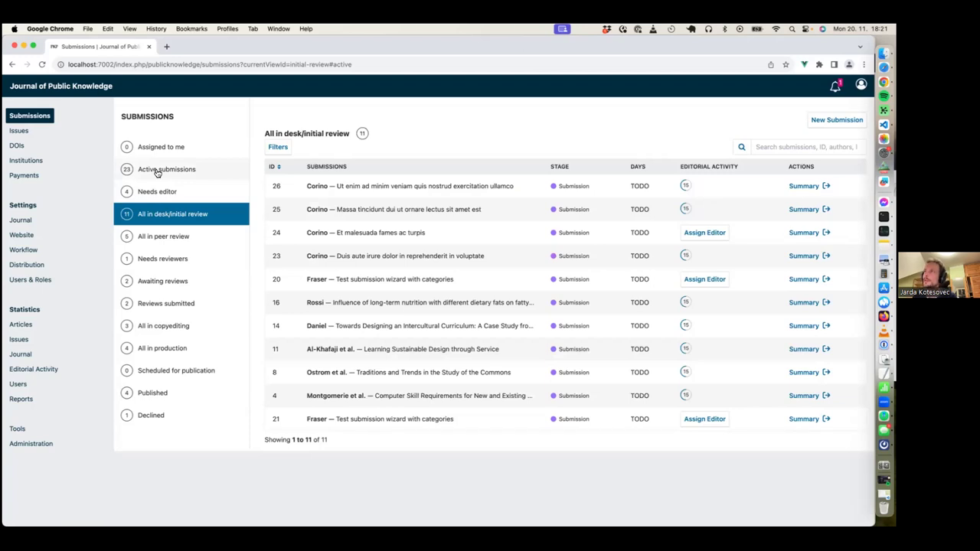
pyautogui.click(157, 172)
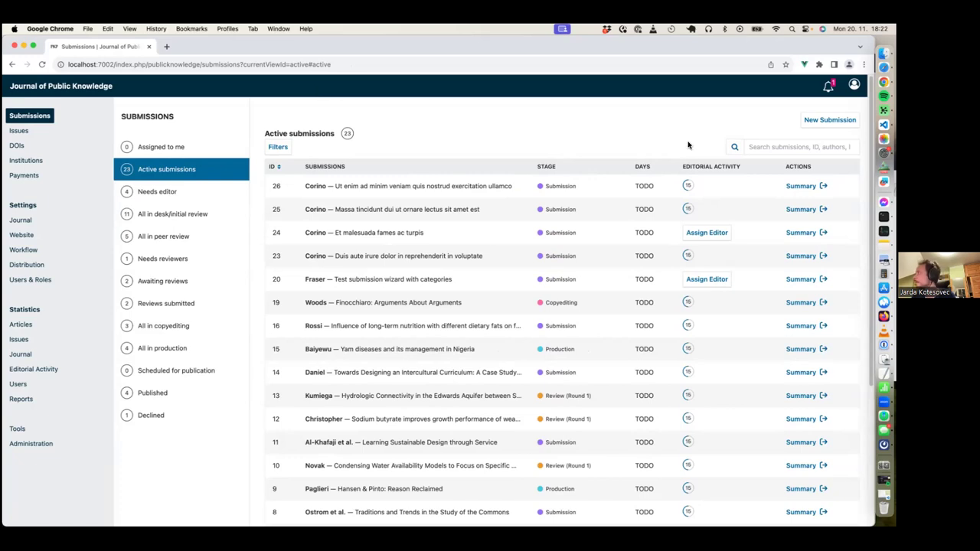
pyautogui.click(271, 148)
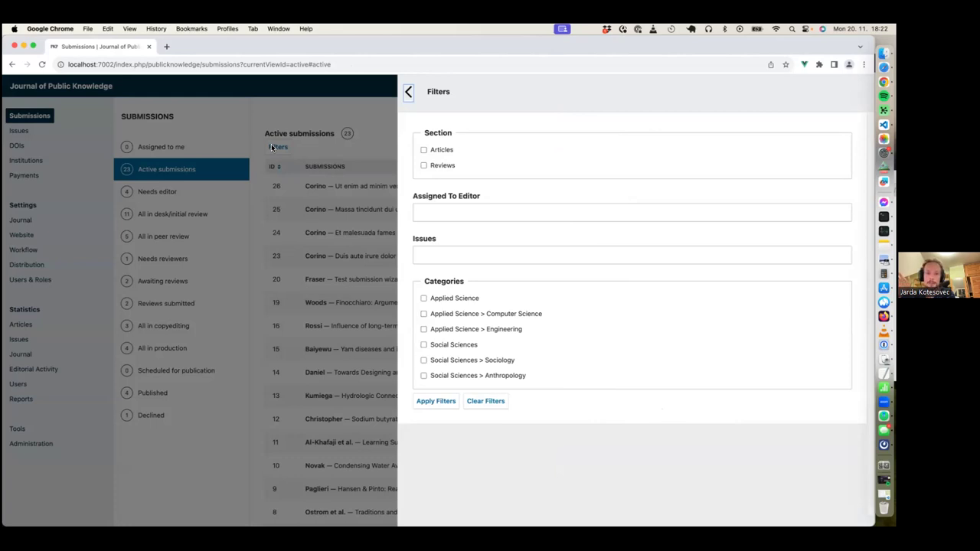
# - Apply an Assigned To Editor filter for the chosen editor, cutting Active submissions from 23 to 19
pyautogui.click(465, 213)
pyautogui.write('da')
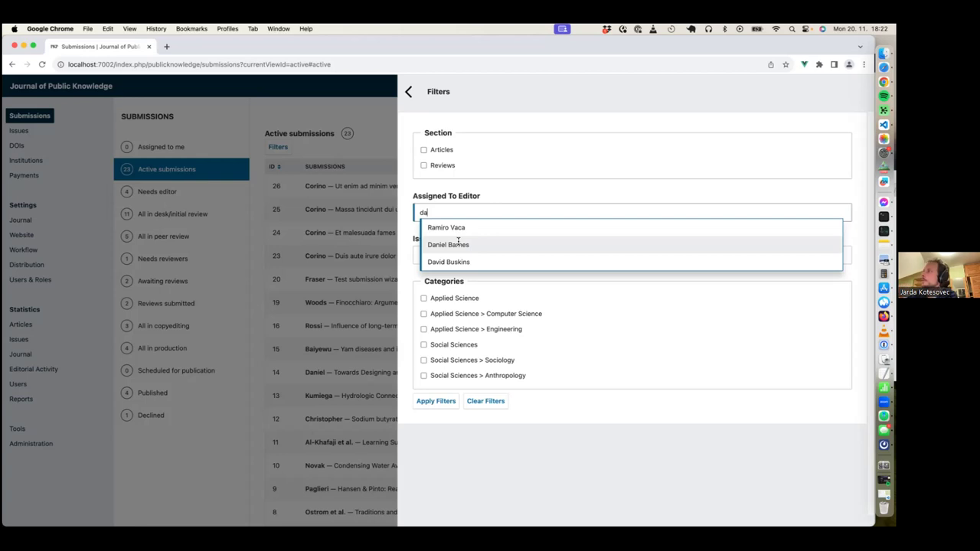
pyautogui.click(452, 245)
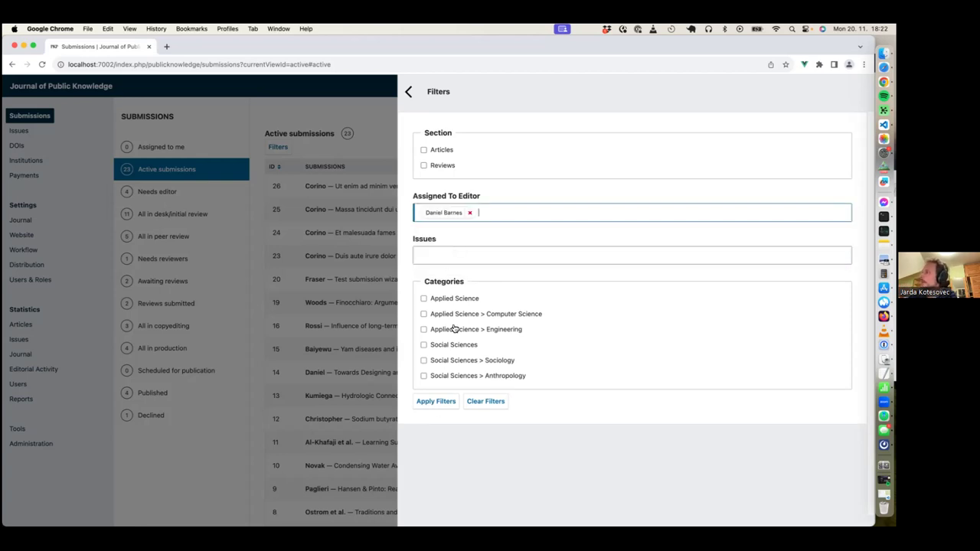
pyautogui.click(438, 403)
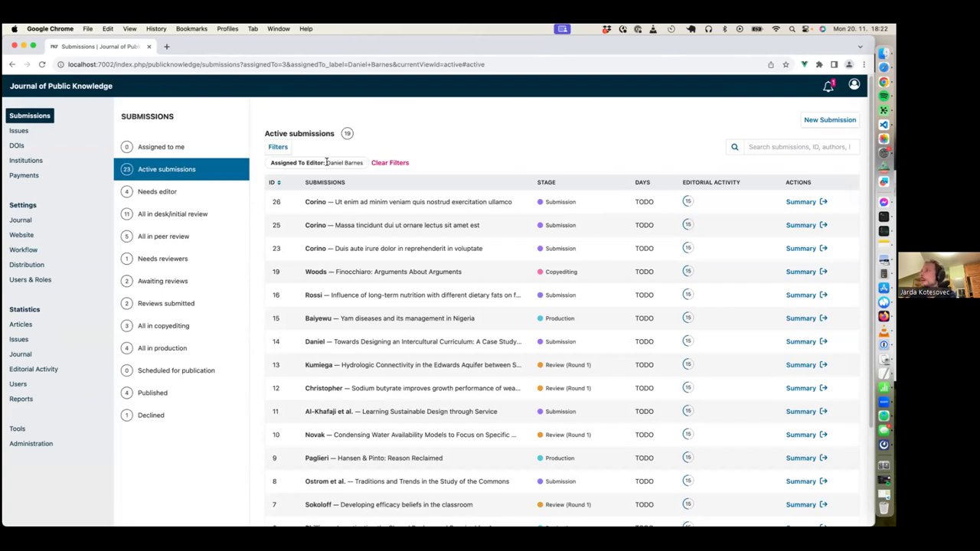
# - Search the editor-filtered submissions for 'Massa', leaving only submission 25 in Submission stage
pyautogui.click(726, 158)
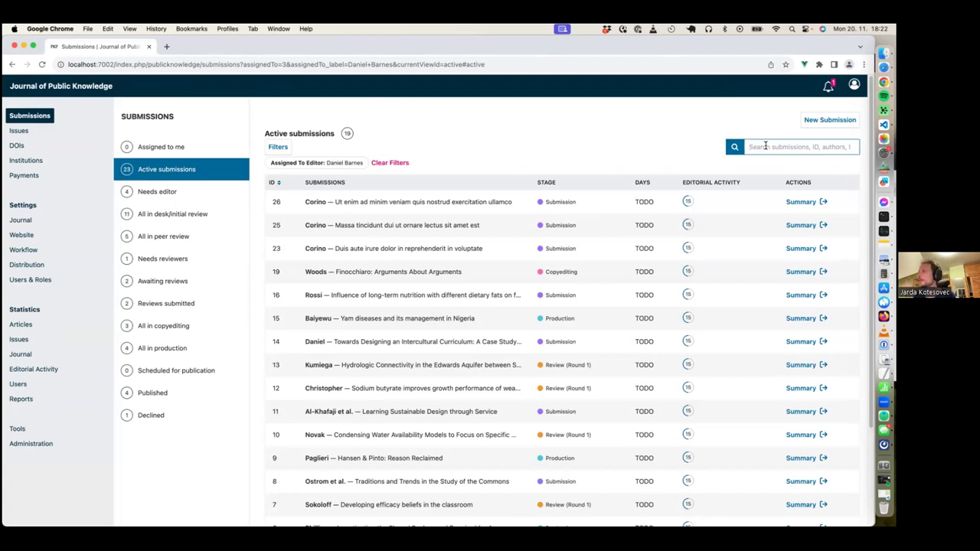
pyautogui.write('Massa')
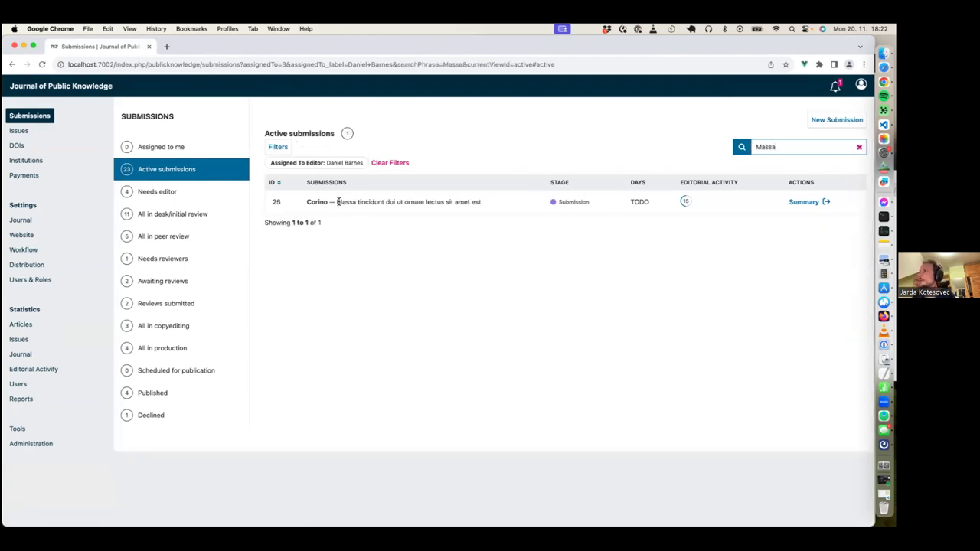
pyautogui.moveTo(337, 202); pyautogui.dragTo(426, 201)
pyautogui.click(425, 202)
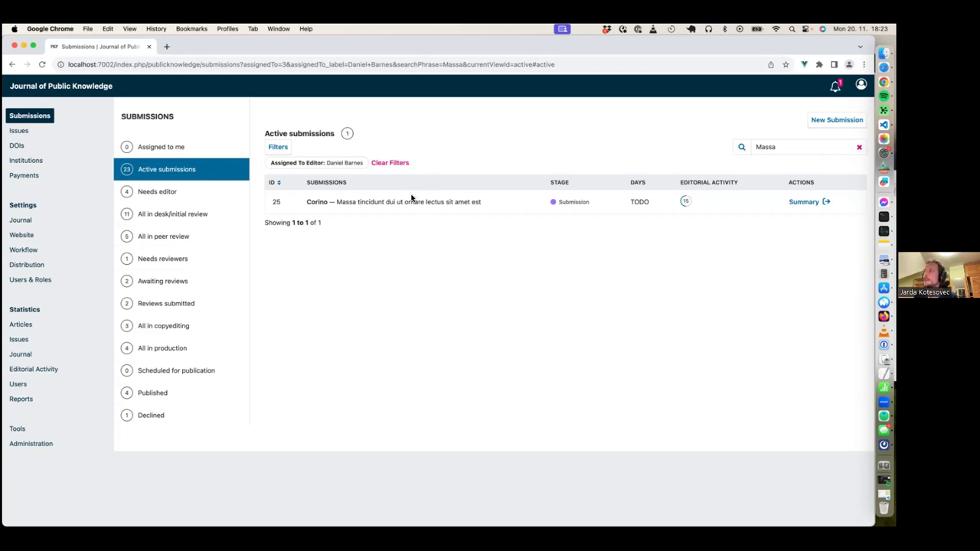
pyautogui.click(337, 64)
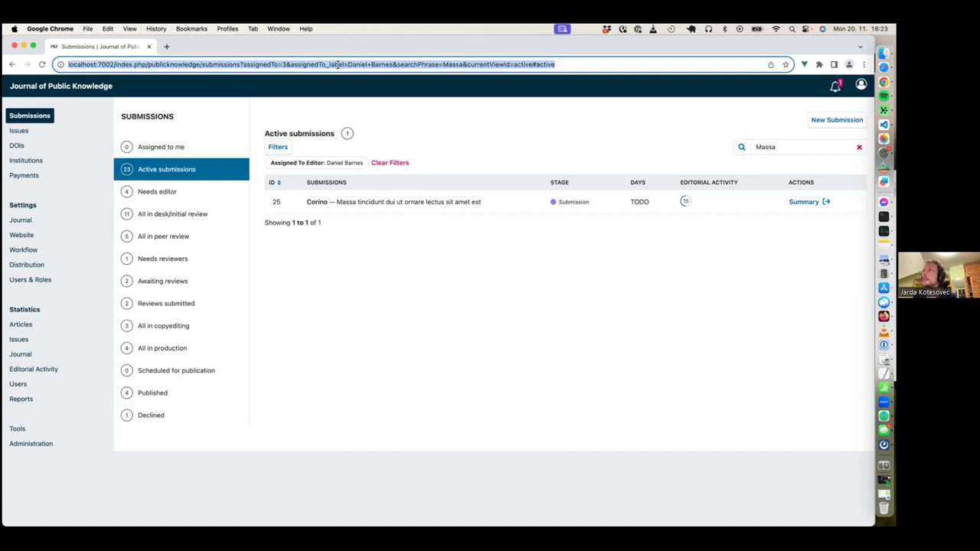
# - Copy the filtered listing's address and load the same editor-and-Massa view in a new tab
pyautogui.tripleClick(225, 64)
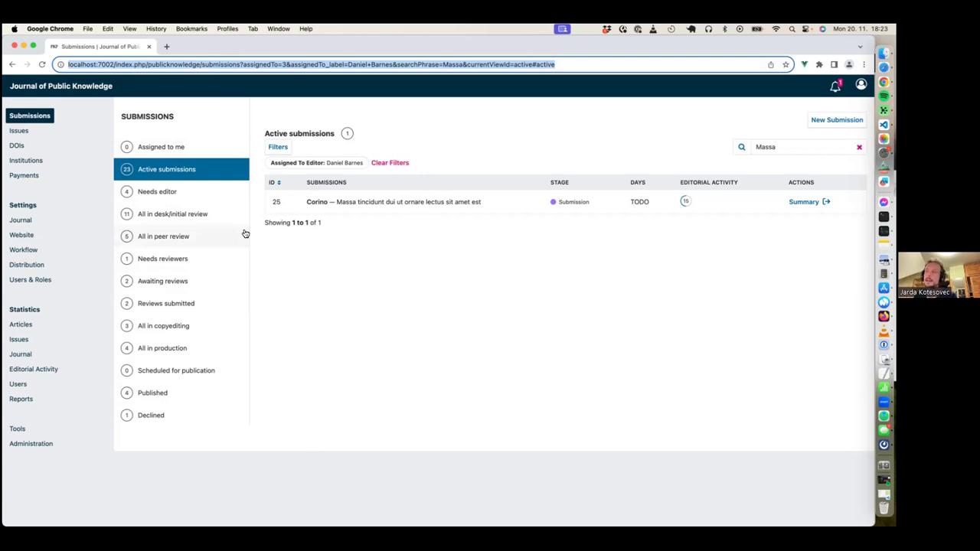
pyautogui.click(376, 259)
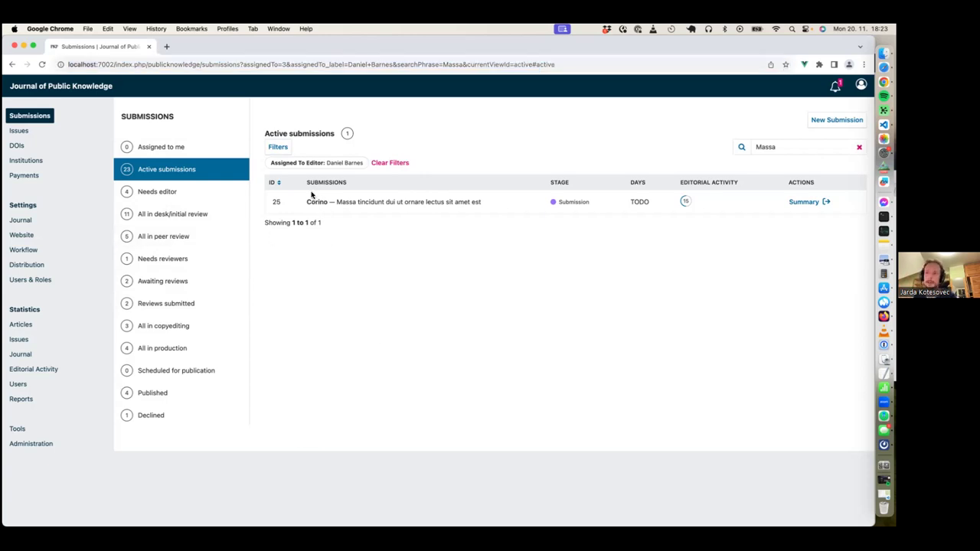
pyautogui.click(193, 64)
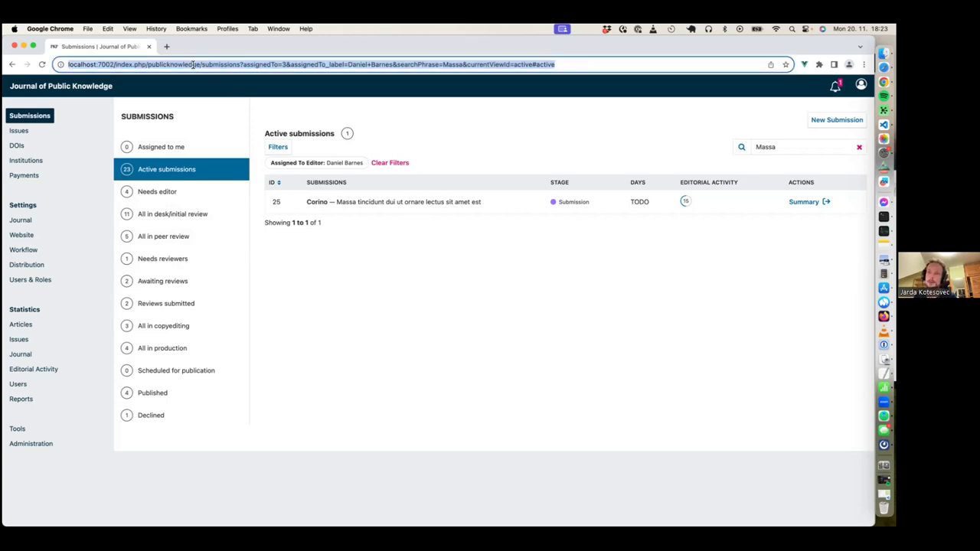
pyautogui.hotkey('ctrl', 'c')
pyautogui.hotkey('ctrl', 't')
pyautogui.hotkey('ctrl', 'v')
pyautogui.press('Return')
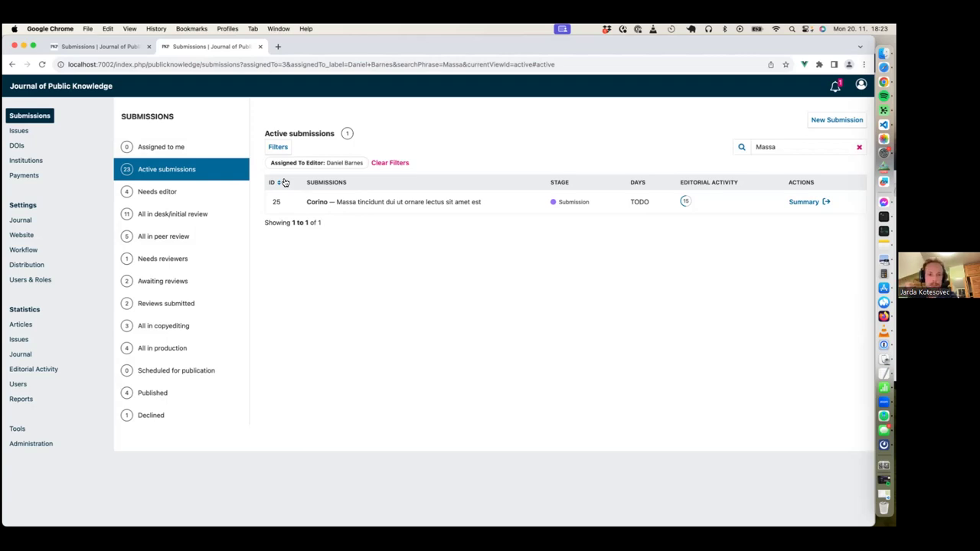
# - Check submission 25's editorial activity, then go back to the first submissions tab
pyautogui.click(686, 201)
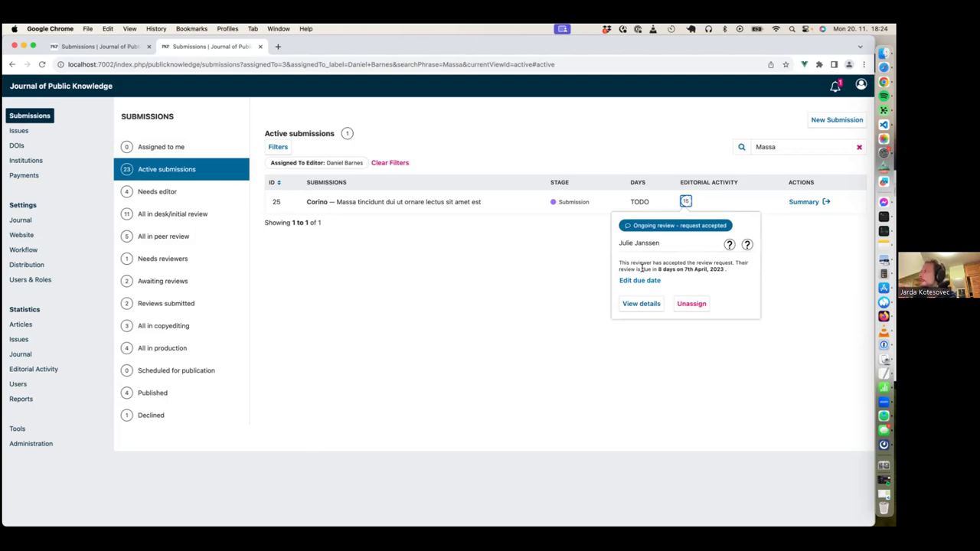
pyautogui.click(499, 343)
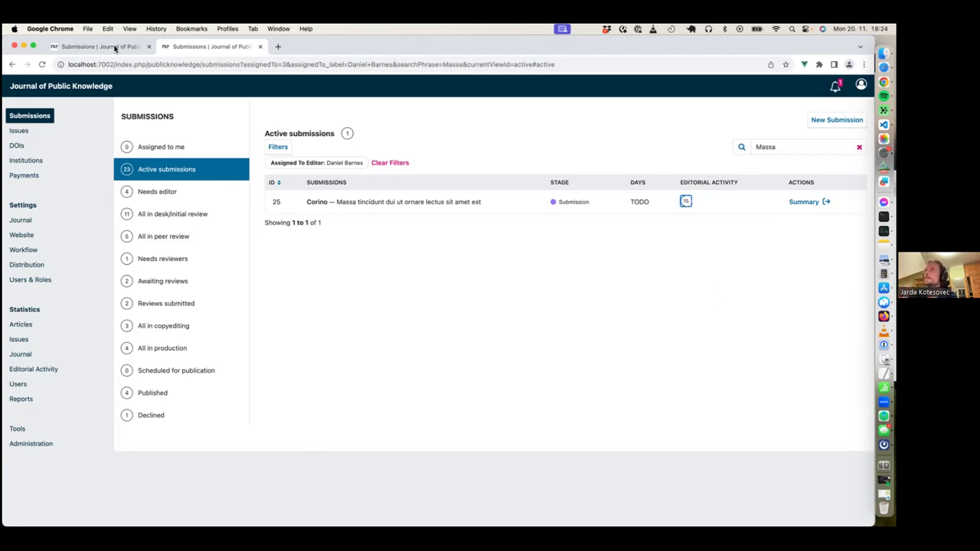
pyautogui.click(115, 47)
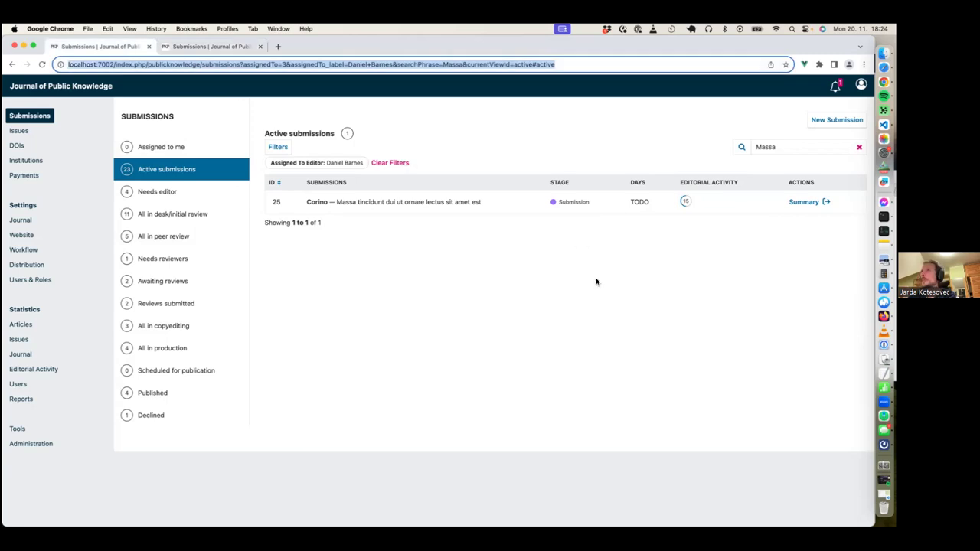
pyautogui.click(778, 230)
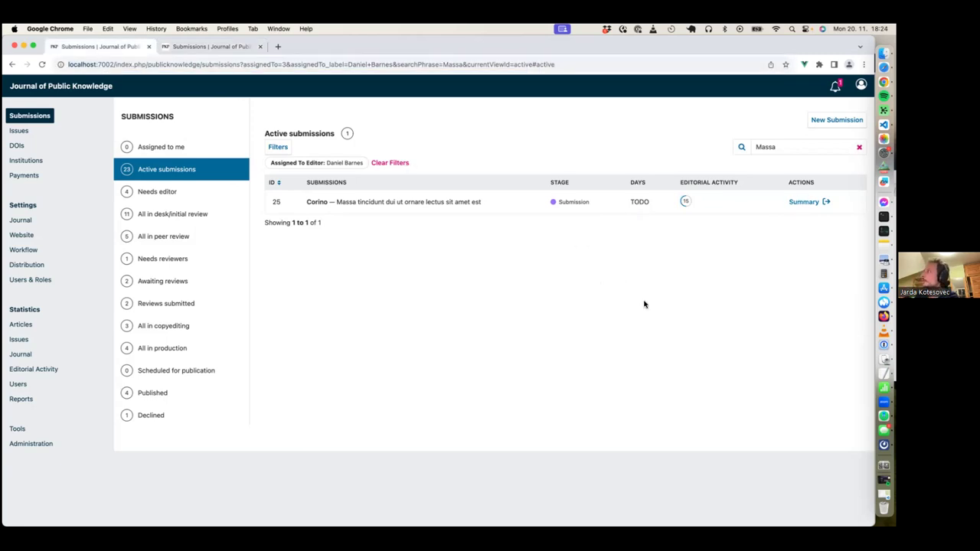
pyautogui.click(804, 204)
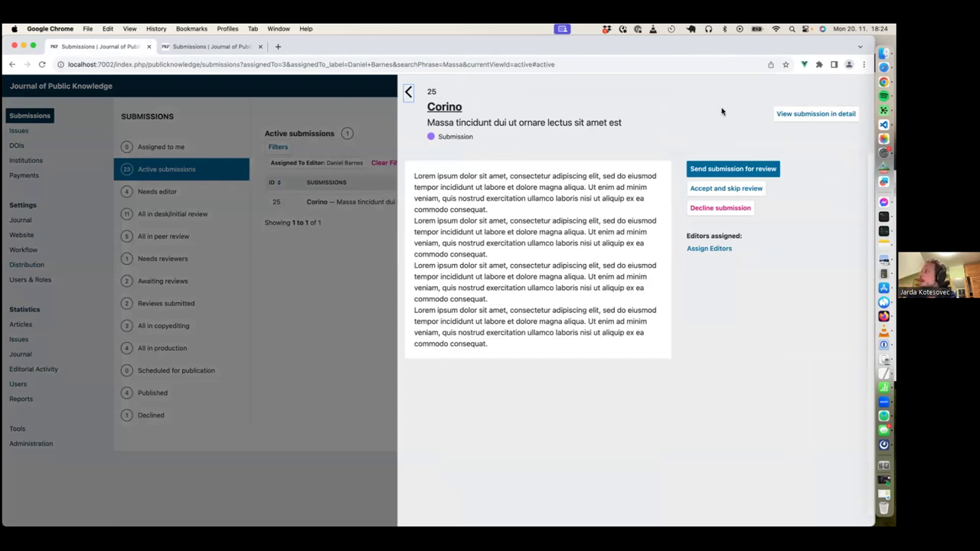
pyautogui.moveTo(564, 177); pyautogui.dragTo(580, 244)
pyautogui.click(533, 191)
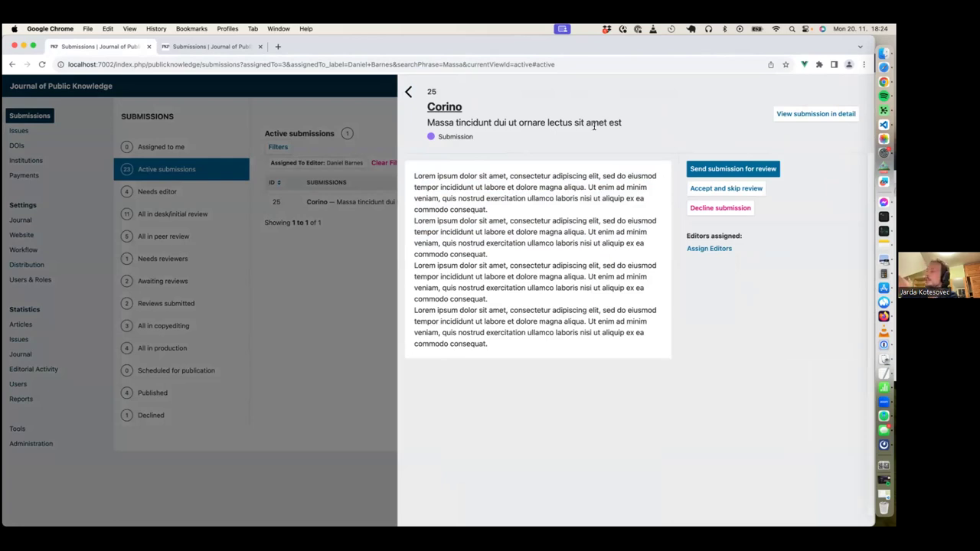
pyautogui.click(723, 251)
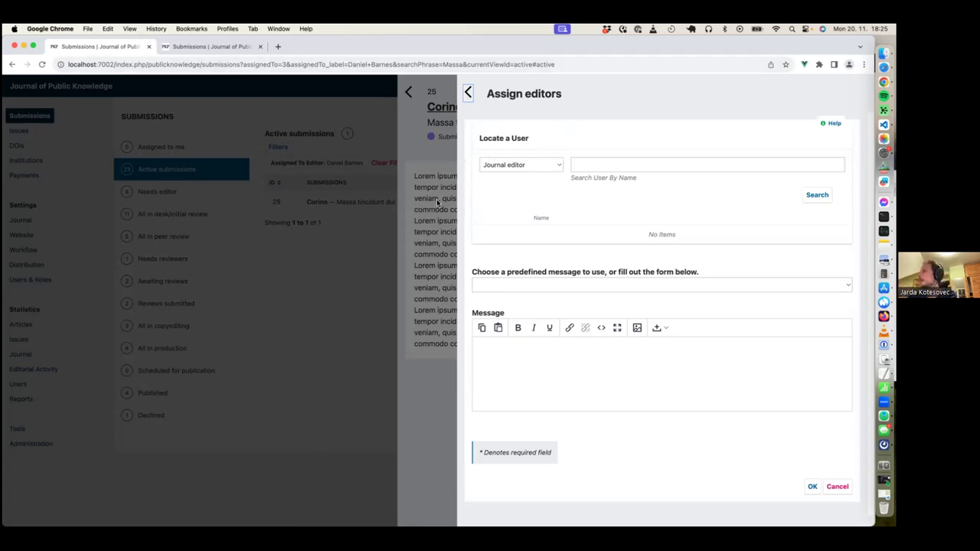
pyautogui.click(464, 153)
pyautogui.click(511, 127)
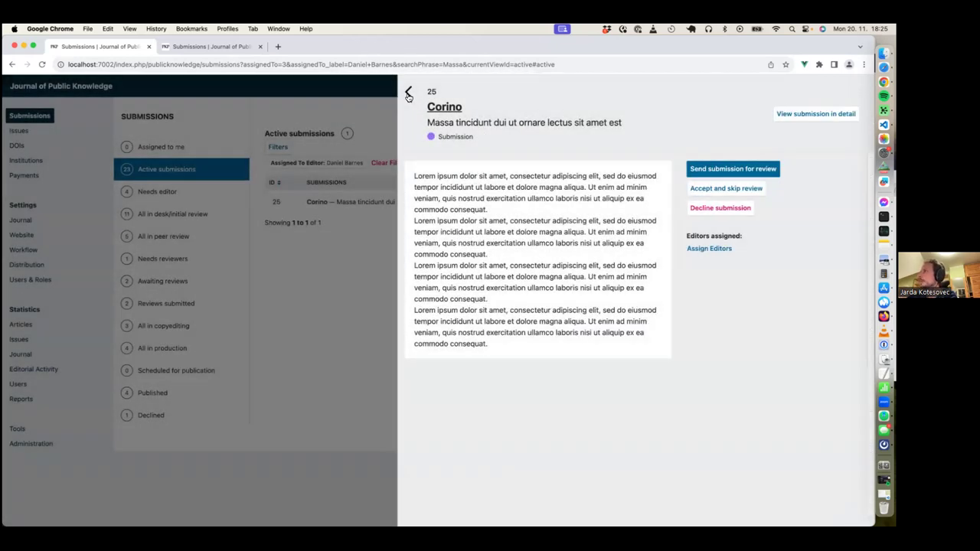
pyautogui.click(408, 93)
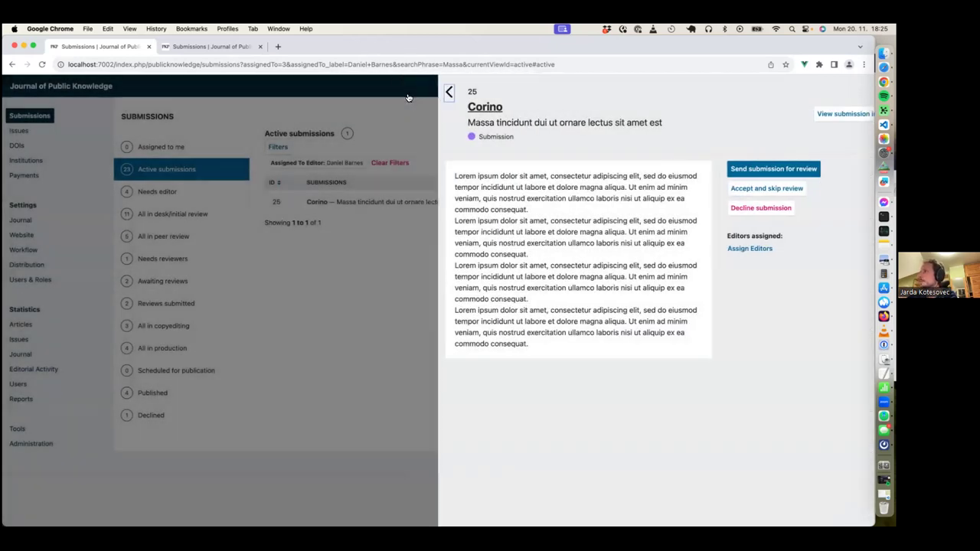
# - Clear the editor filter and Massa search, then abandon assigning an editor to submission 24
pyautogui.click(374, 163)
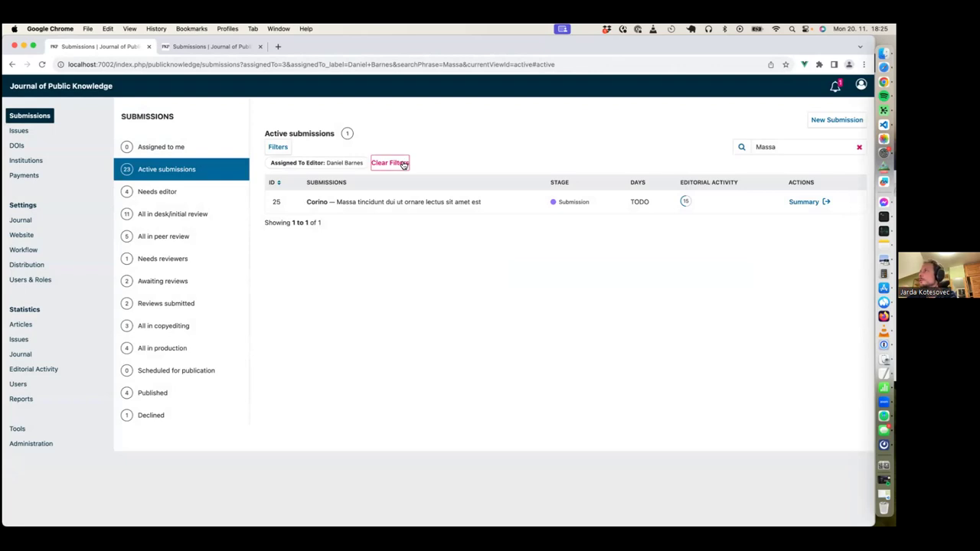
pyautogui.click(859, 147)
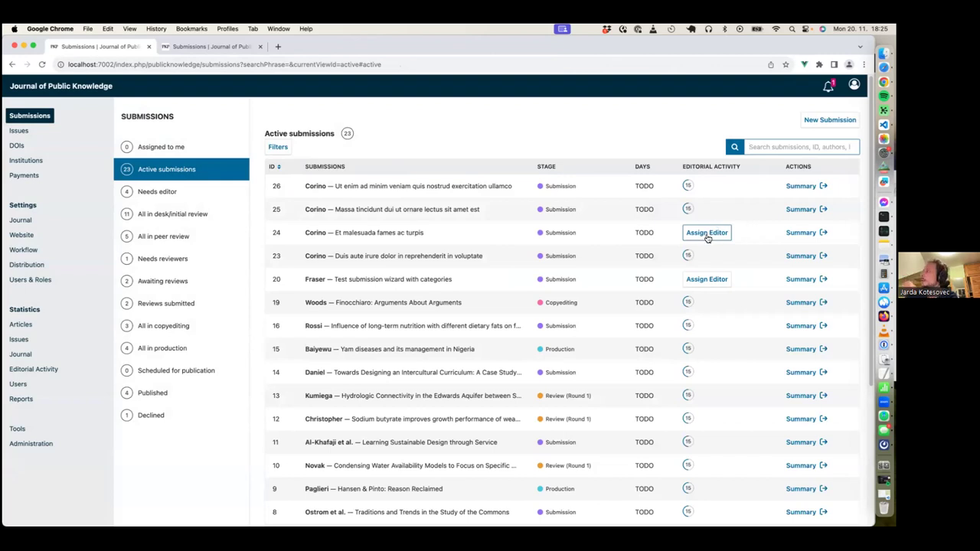
pyautogui.click(707, 233)
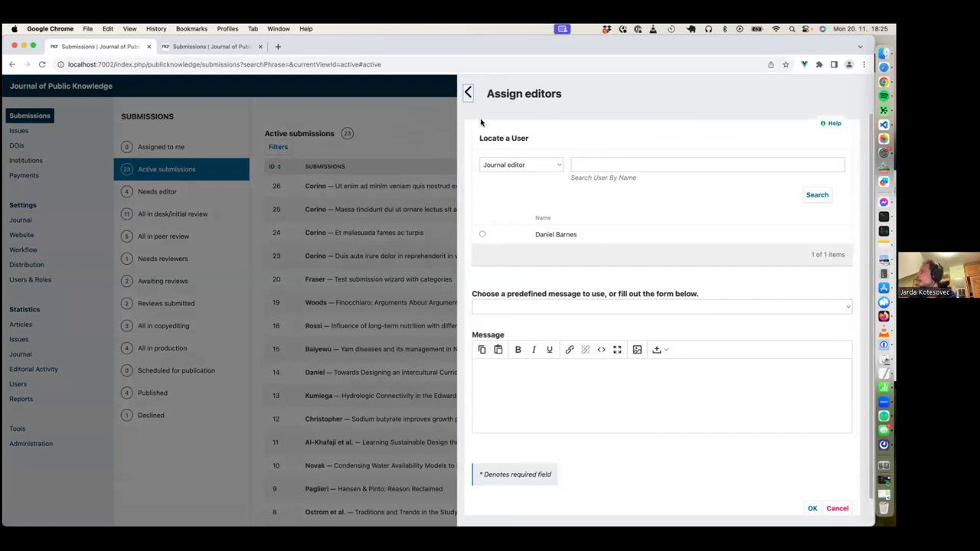
pyautogui.click(469, 92)
pyautogui.click(516, 125)
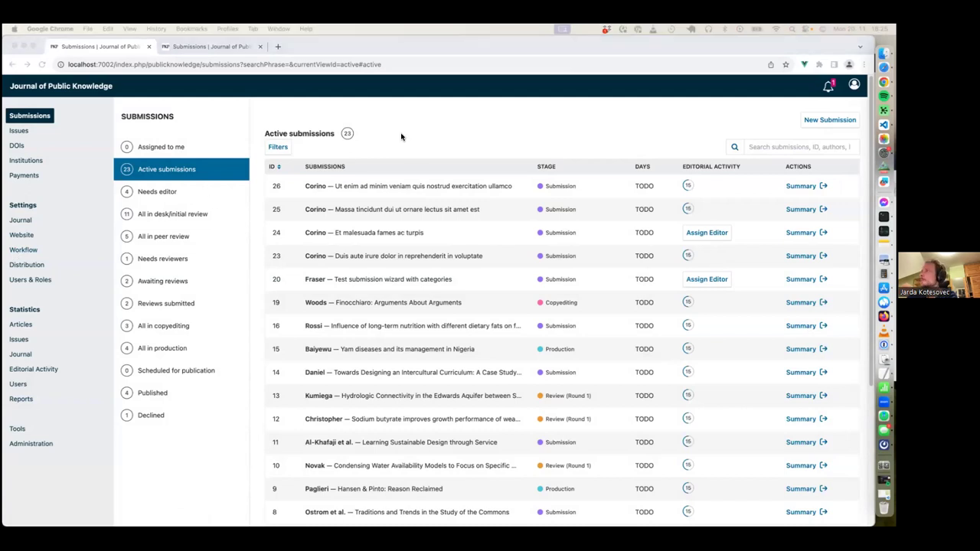
pyautogui.click(401, 136)
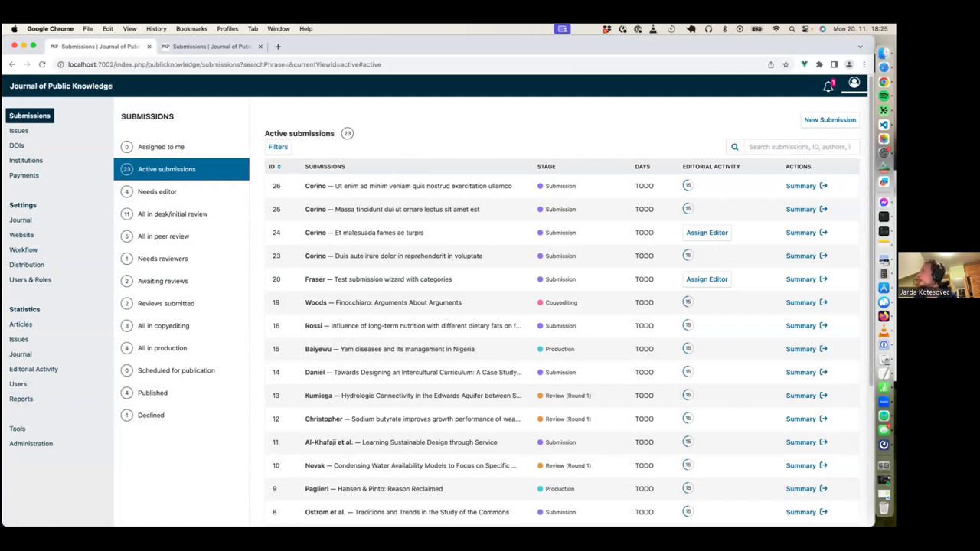
# - Log out of the admin account, sign in with the author's username and password, and decline saving the password
pyautogui.click(854, 83)
pyautogui.click(796, 181)
pyautogui.doubleClick(292, 235)
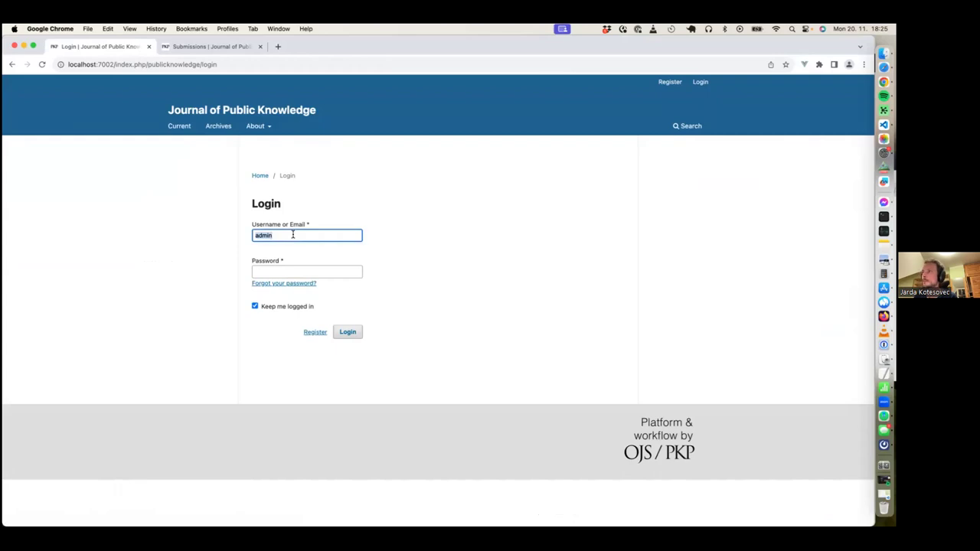
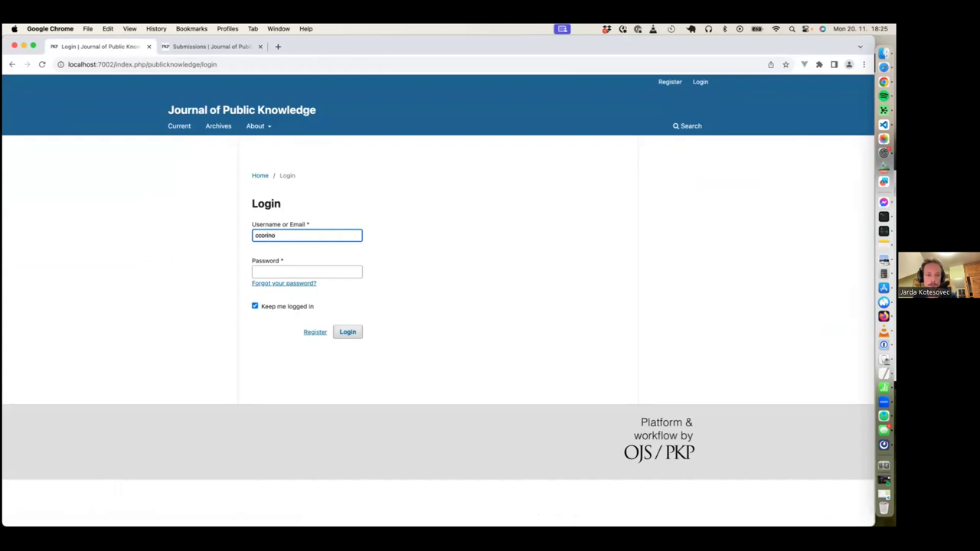
pyautogui.click(321, 272)
pyautogui.click(349, 332)
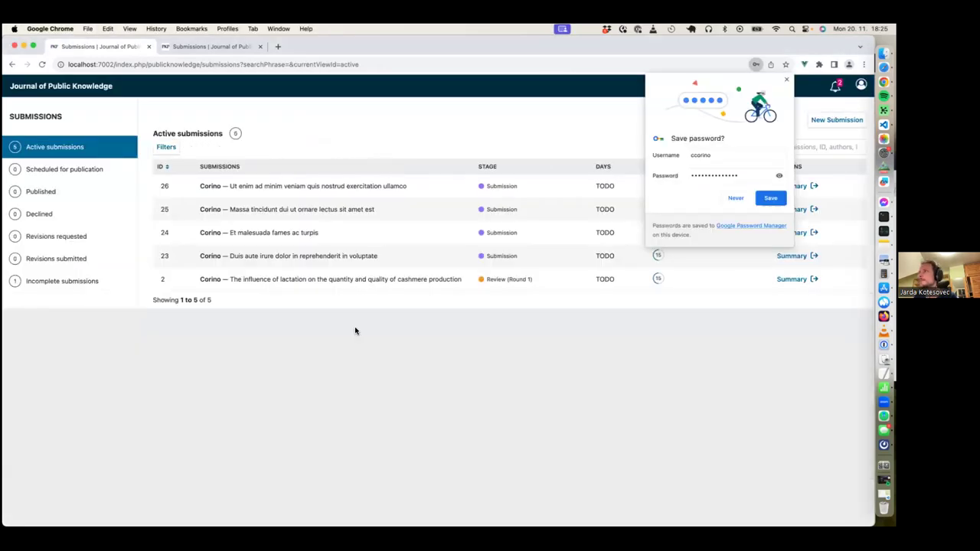
pyautogui.click(787, 80)
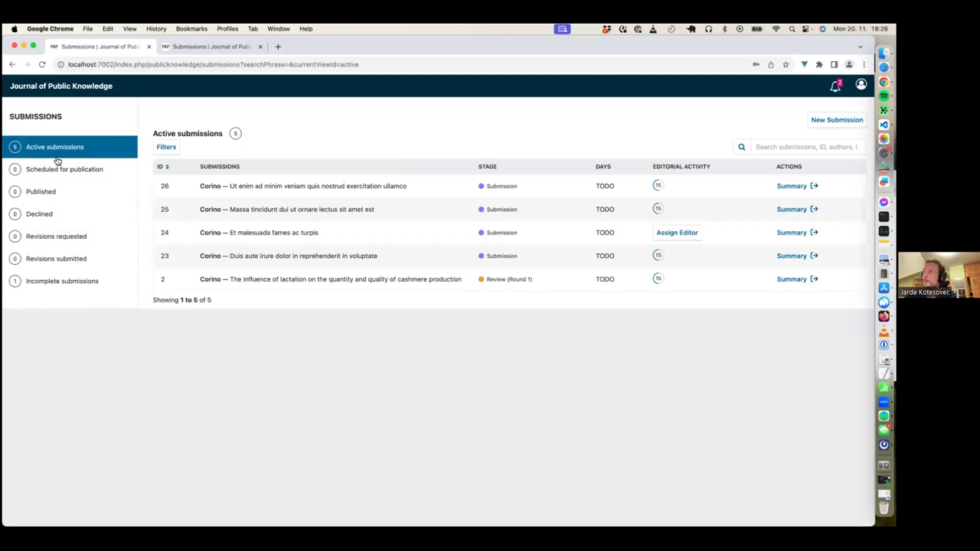
pyautogui.click(167, 147)
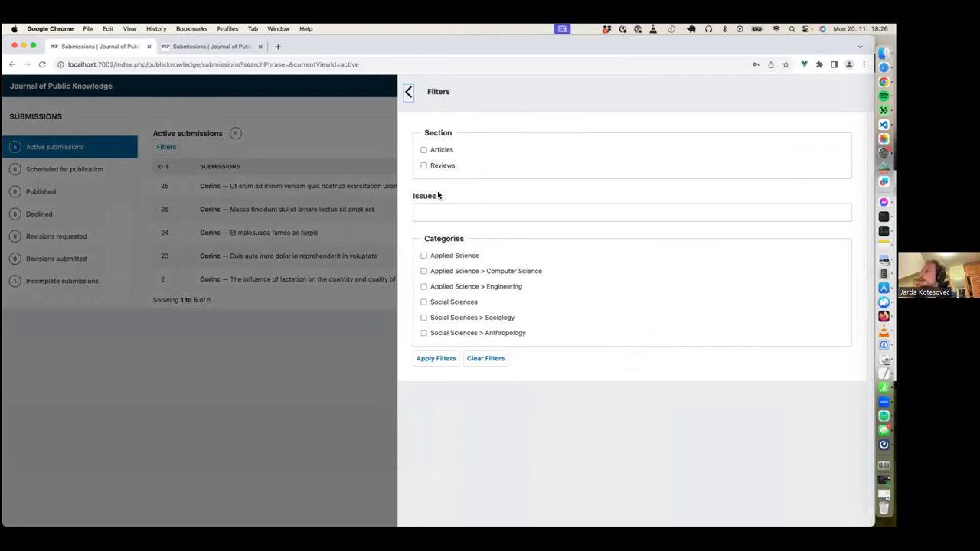
pyautogui.click(409, 92)
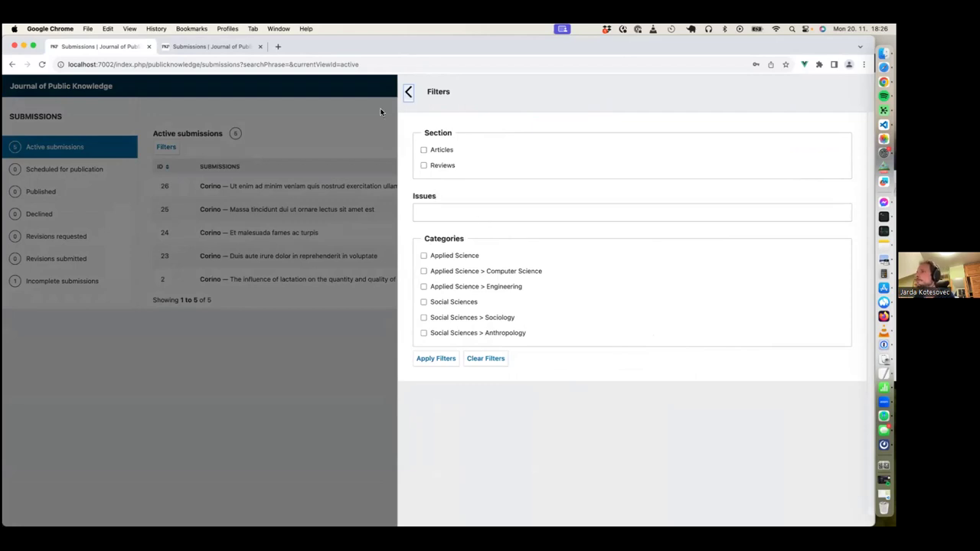